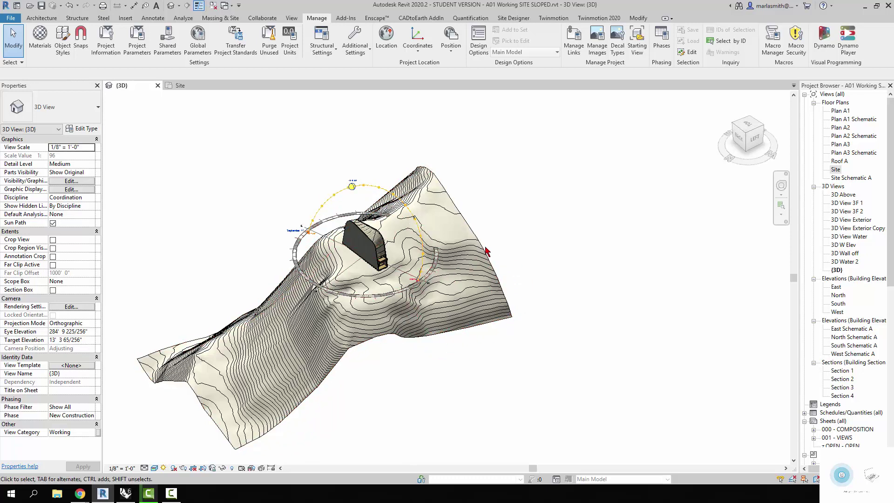
Turn off the sun path in the 3D view and open the Site floor plan.
click(164, 468)
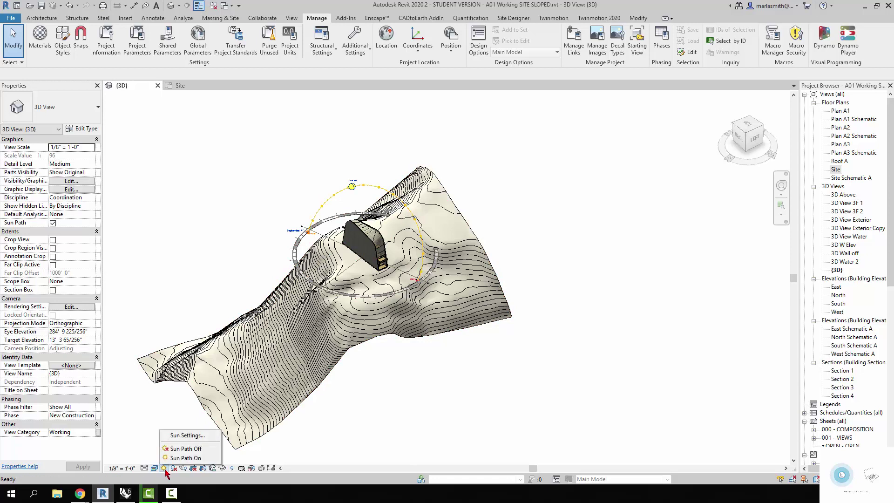
click(177, 450)
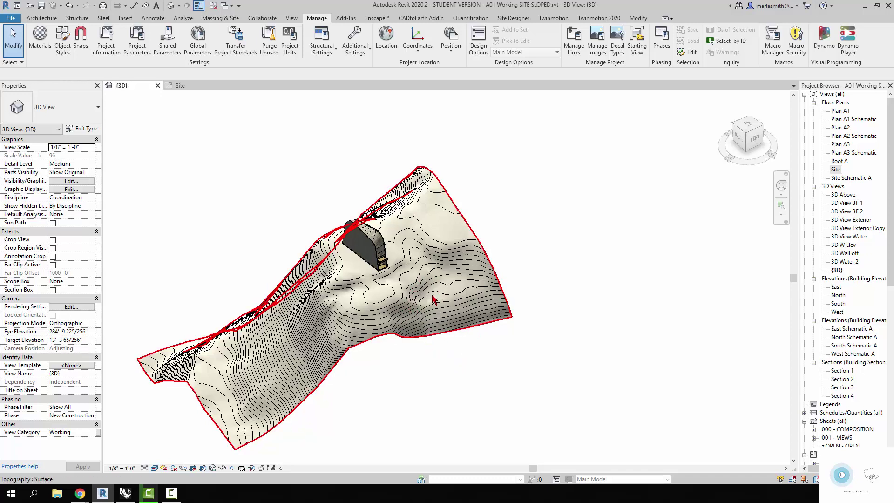
double_click(826, 171)
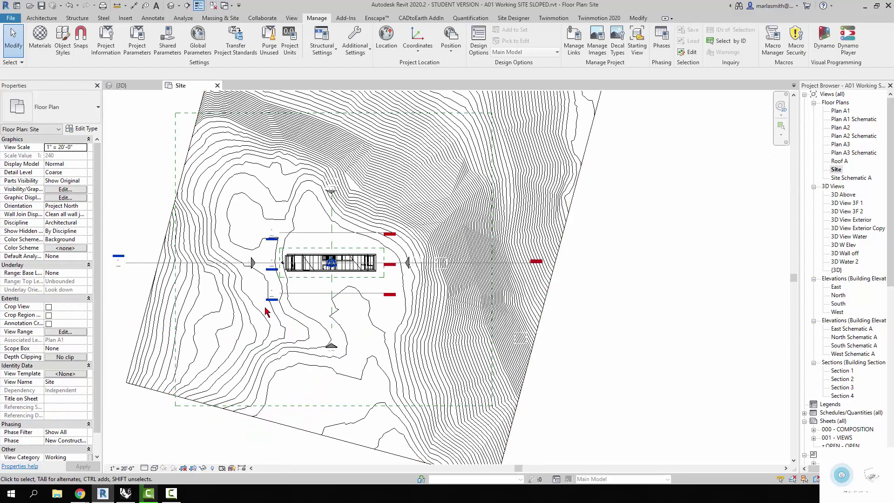
Label the contours along a diagonal line crossing the western slope, from the innermost contour to just outside the site boundary.
scroll(145, 229, up, 2)
scroll(174, 219, up, 2)
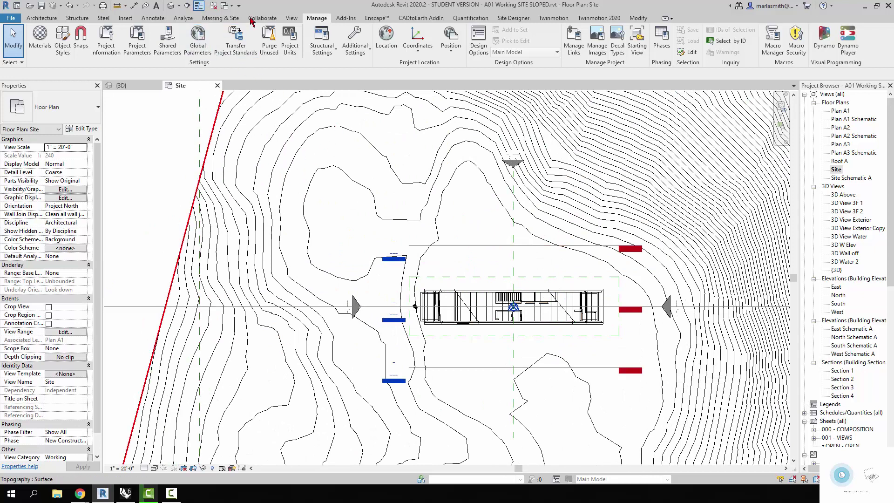
click(220, 18)
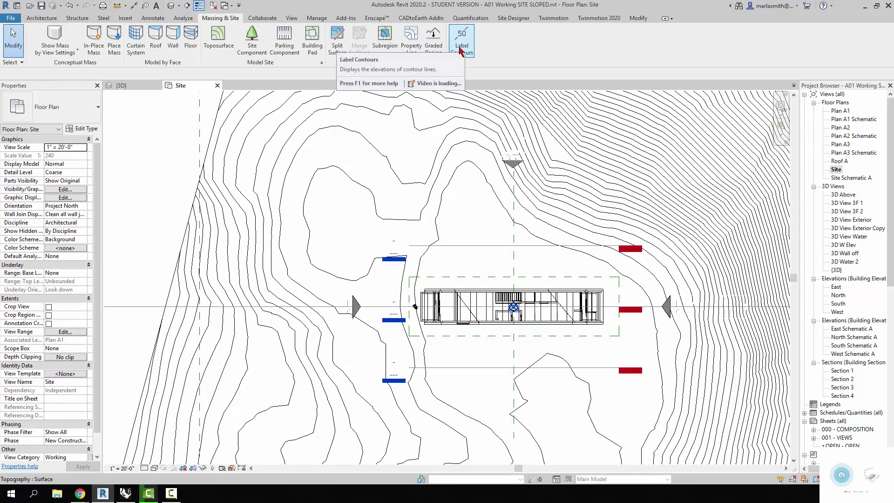
click(461, 46)
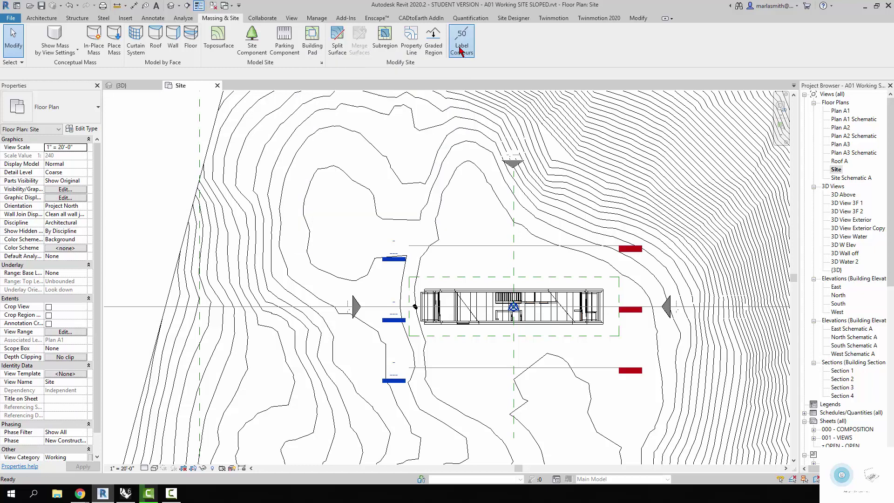
click(320, 240)
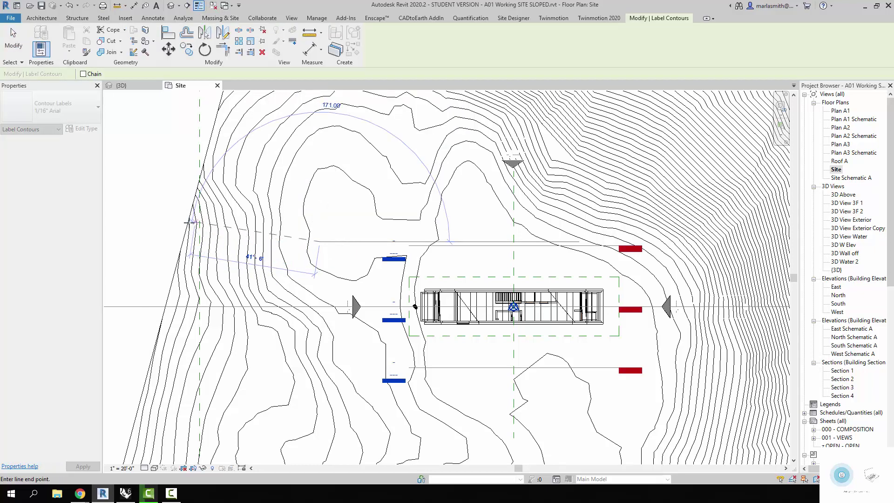
click(161, 202)
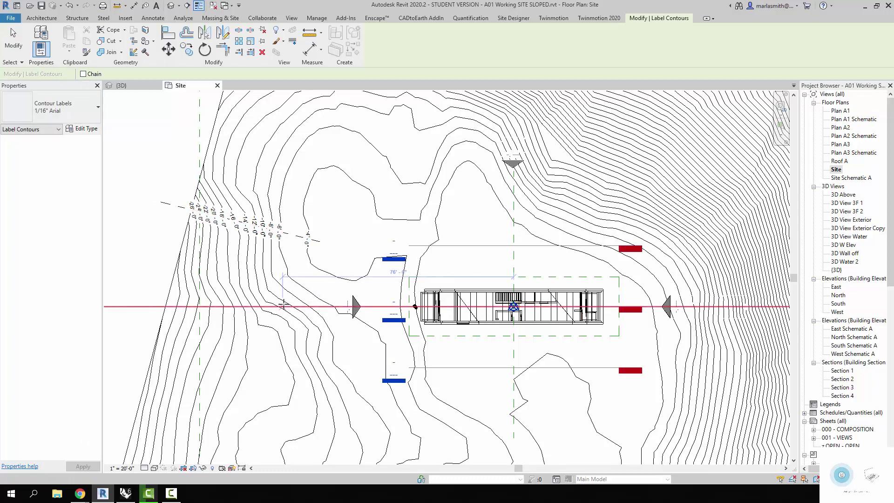
scroll(235, 300, down, 2)
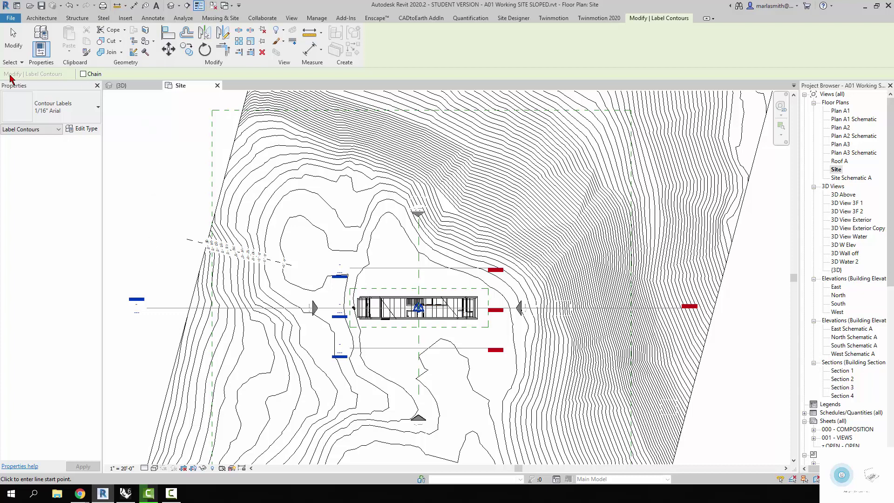
click(13, 39)
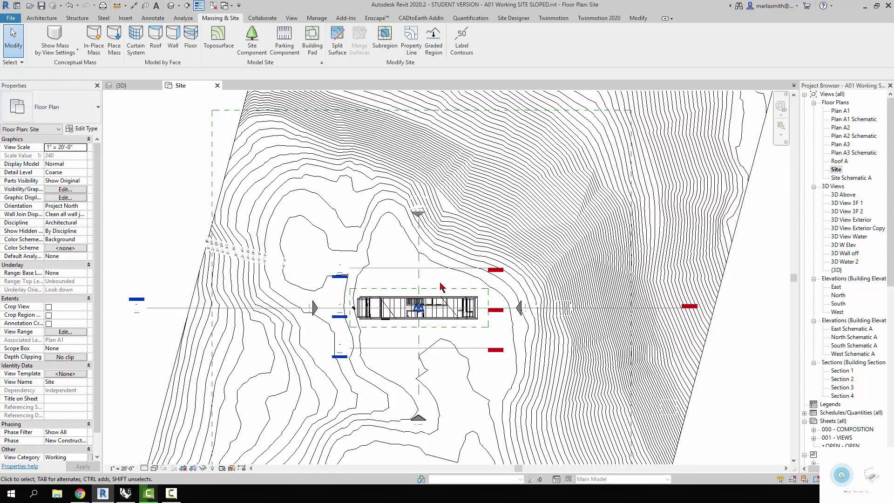
Start a new toposurface in the Site plan, ready for placing points.
scroll(335, 212, down, 2)
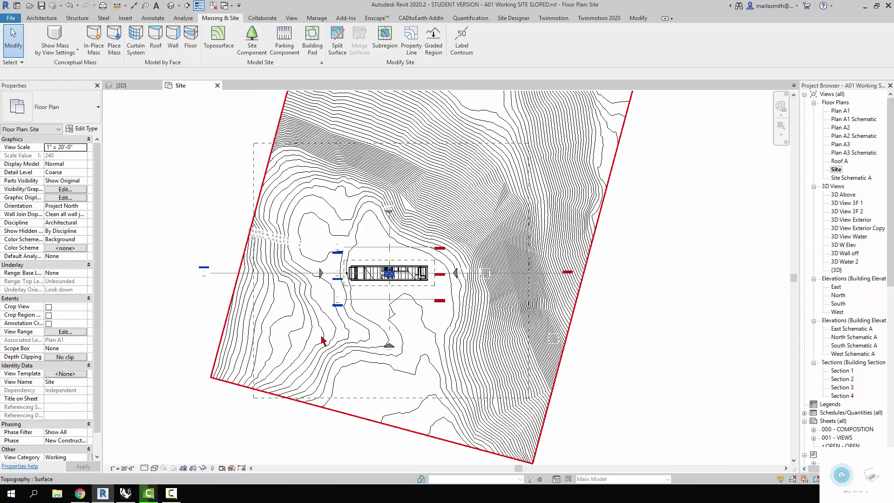
scroll(239, 282, up, 1)
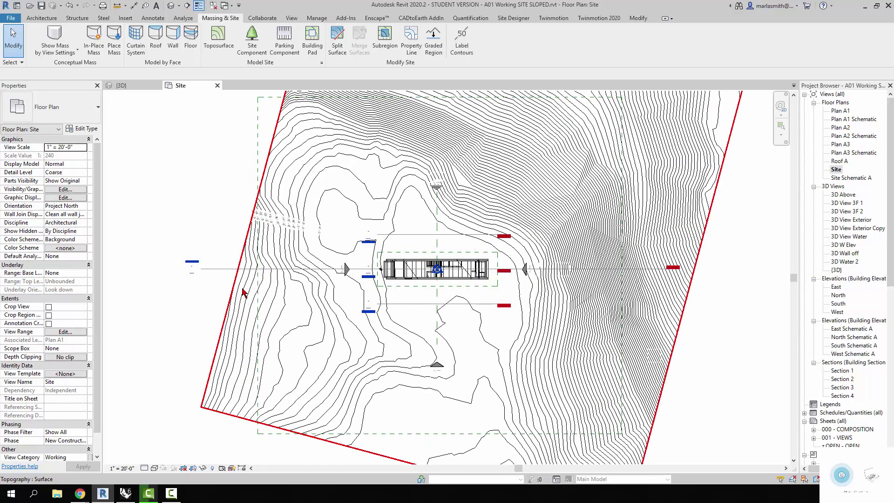
click(42, 18)
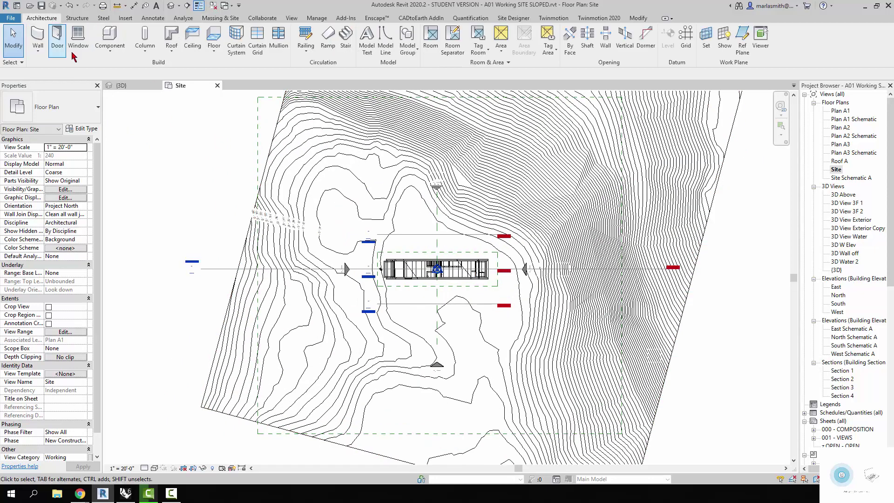
click(220, 18)
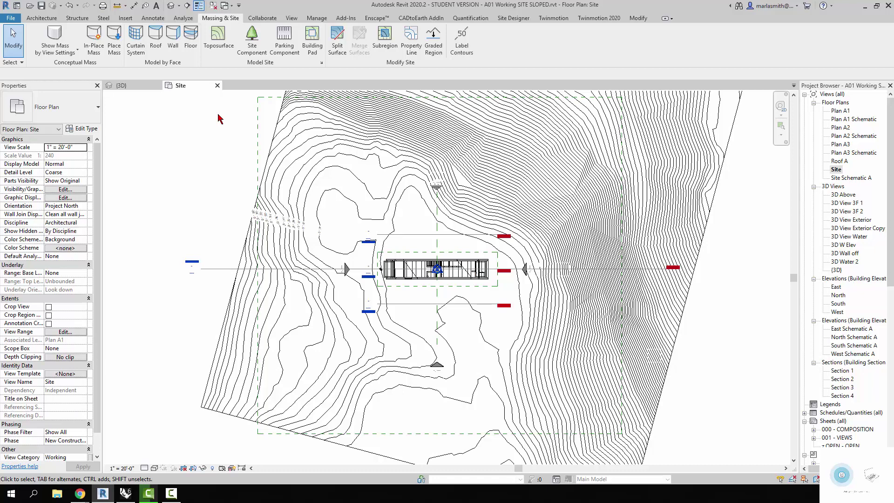
click(218, 43)
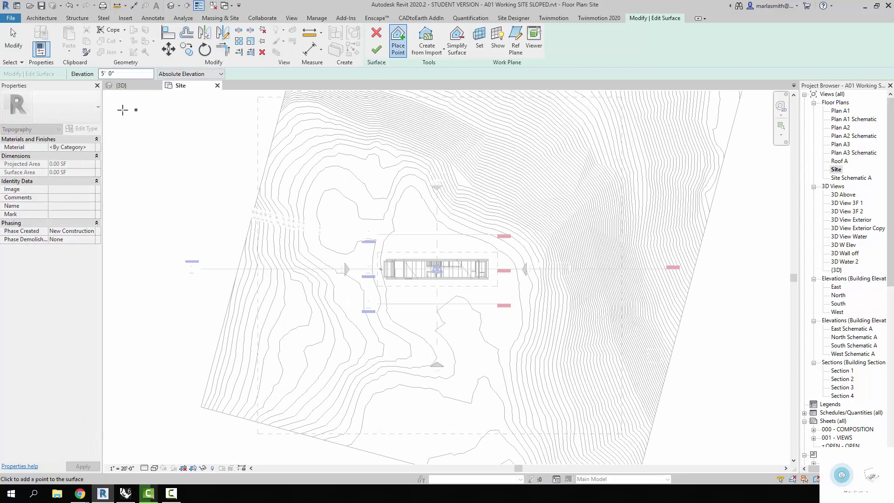
Examine the labelled contours on the western slope and how they run toward the site's southern boundary.
scroll(191, 209, up, 3)
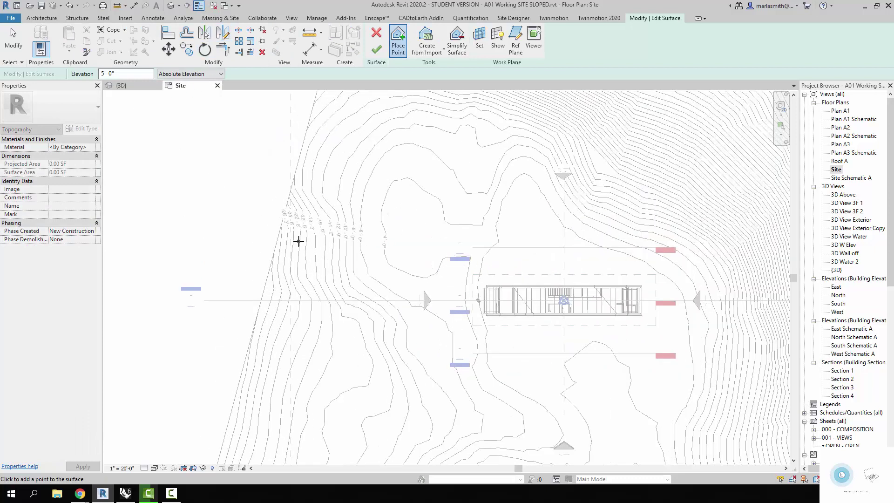
scroll(298, 241, up, 3)
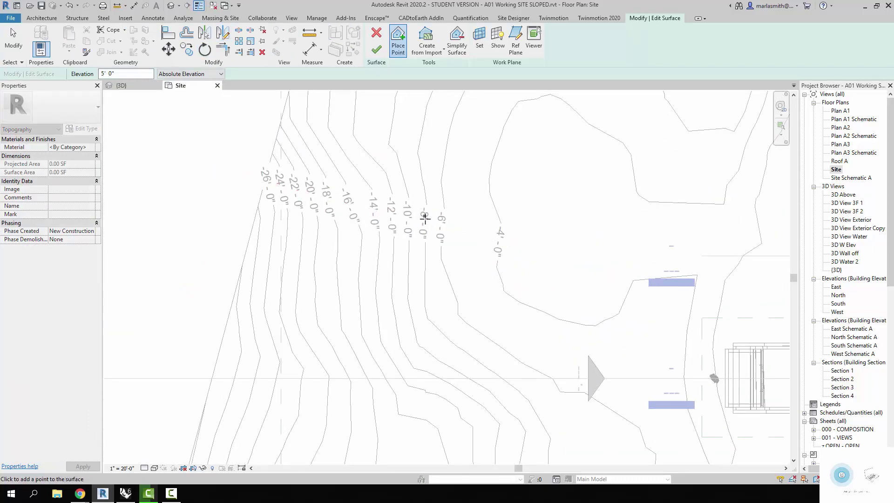
scroll(399, 205, down, 4)
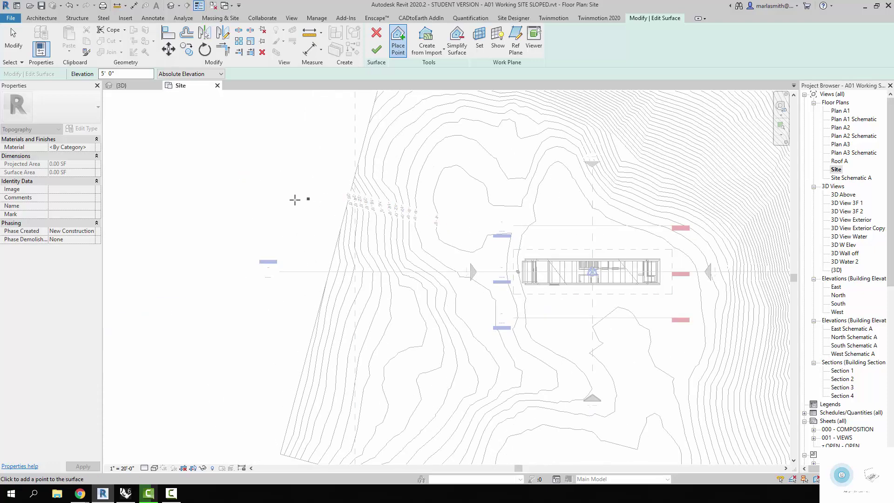
scroll(245, 202, down, 4)
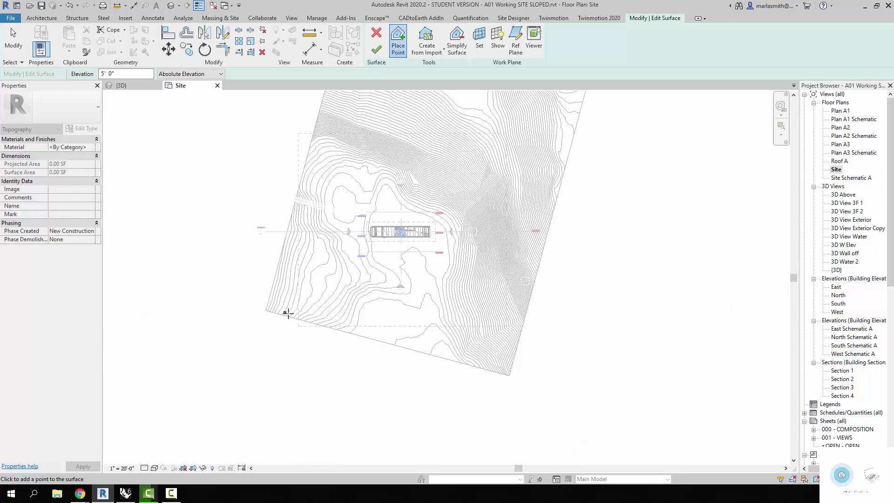
click(324, 250)
scroll(320, 230, up, 5)
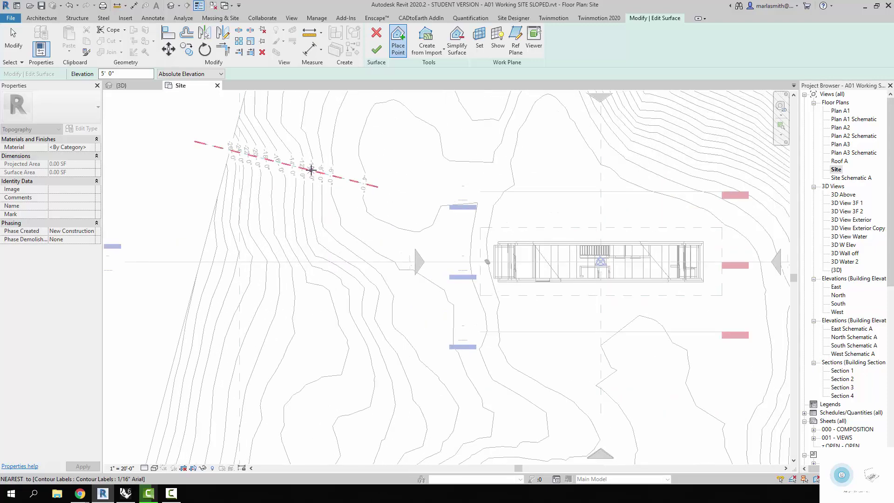
scroll(311, 175, down, 1)
scroll(311, 175, down, 2)
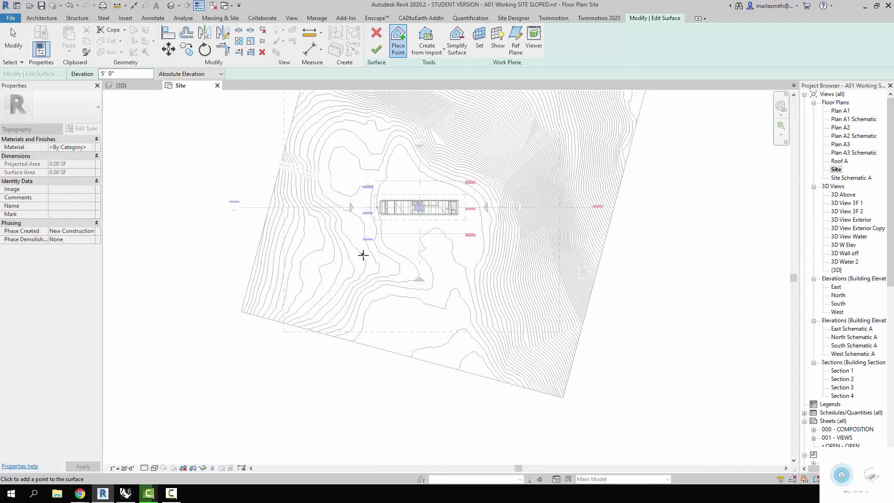
scroll(357, 266, up, 1)
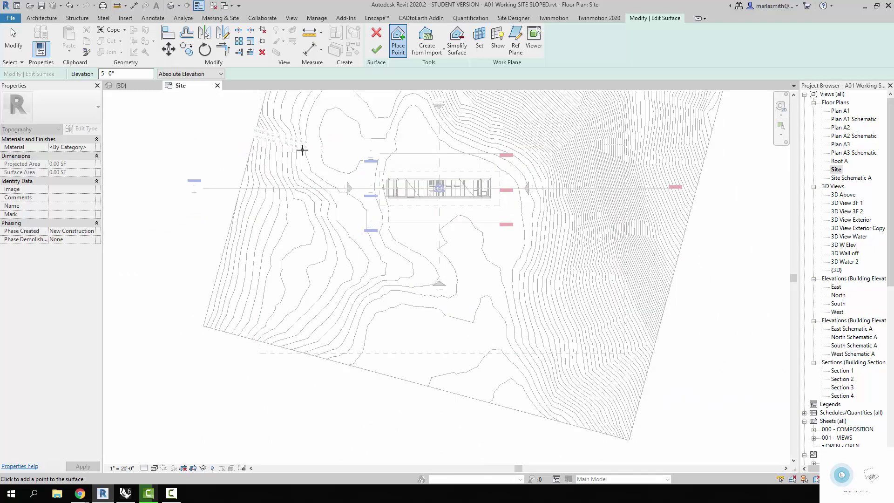
scroll(303, 151, up, 2)
scroll(304, 152, up, 1)
scroll(371, 312, down, 4)
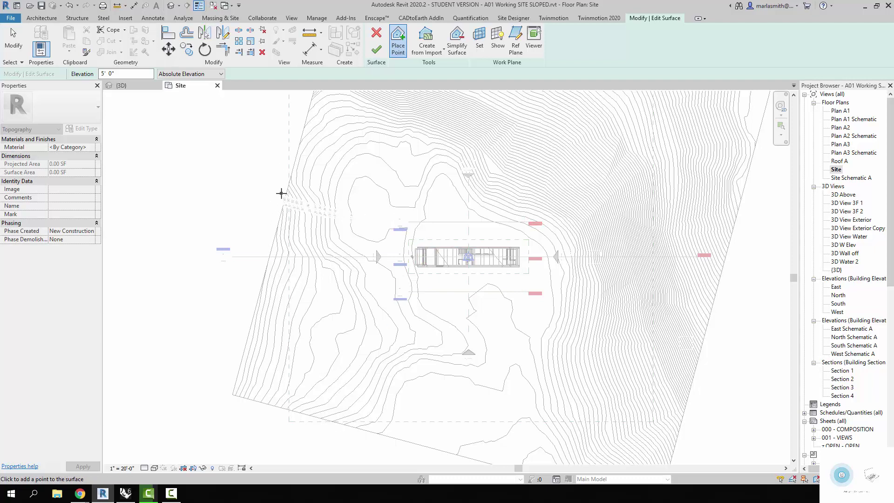
Place surface points at 5' 0" absolute elevation from the western site boundary to the -8' 0" contour, and follow it southward.
scroll(281, 193, up, 4)
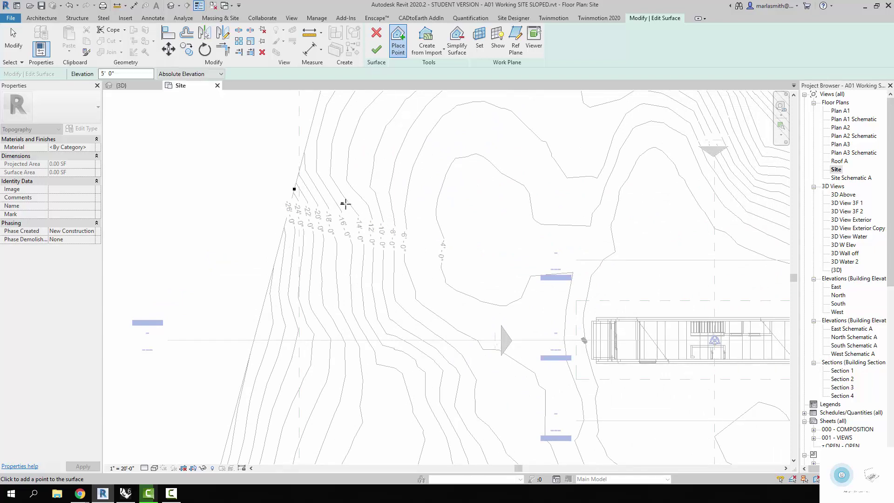
click(395, 219)
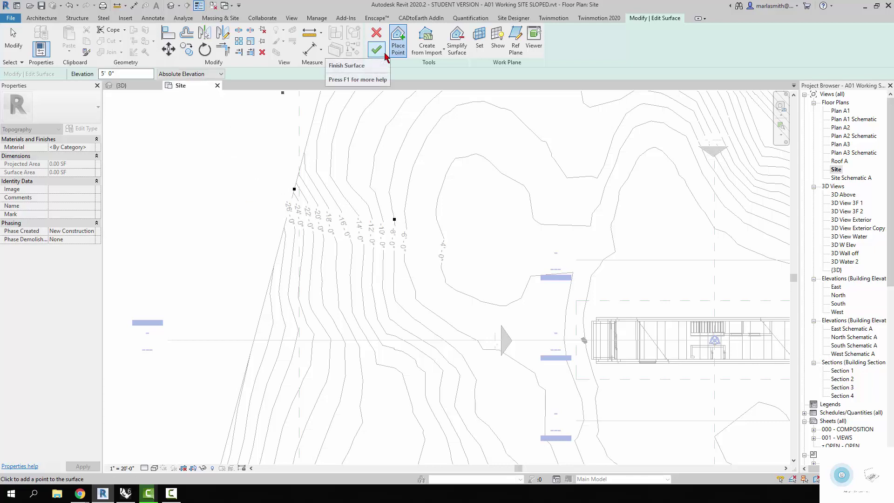
click(353, 159)
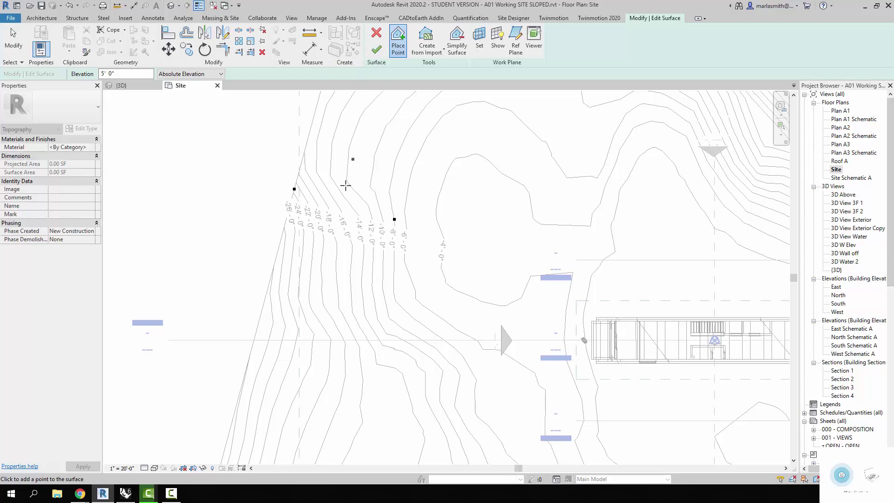
click(402, 306)
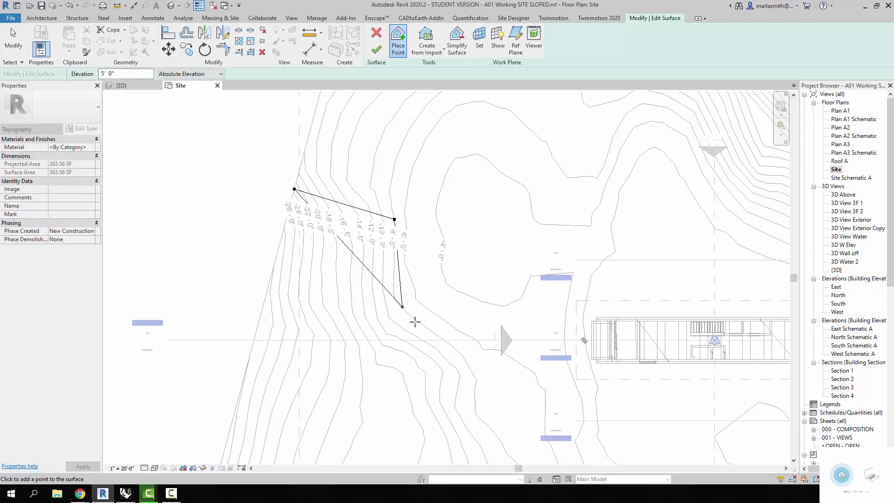
click(460, 350)
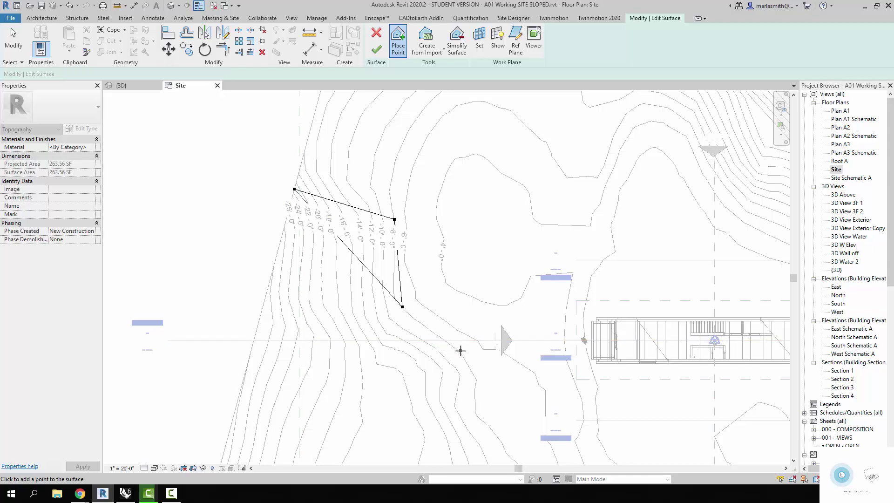
click(482, 379)
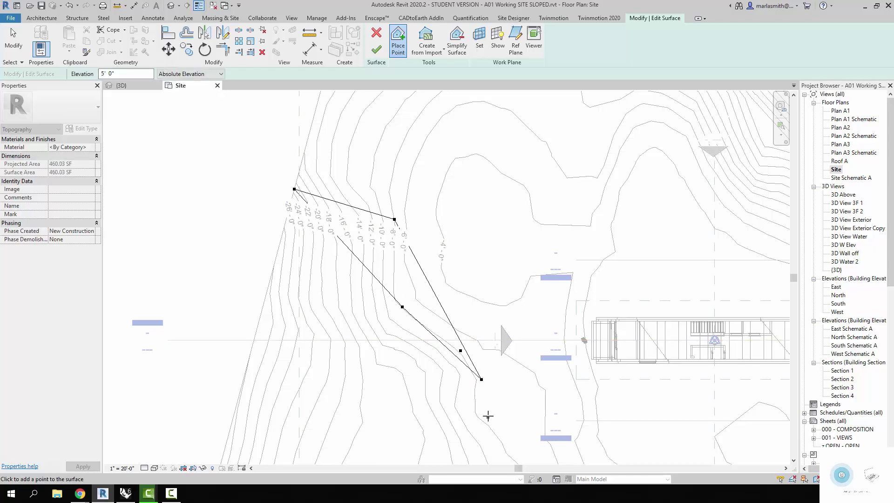
click(488, 416)
Add three more 5' 0" surface points along the contour, down to its bend southwest of the building.
scroll(329, 285, down, 4)
scroll(412, 380, up, 1)
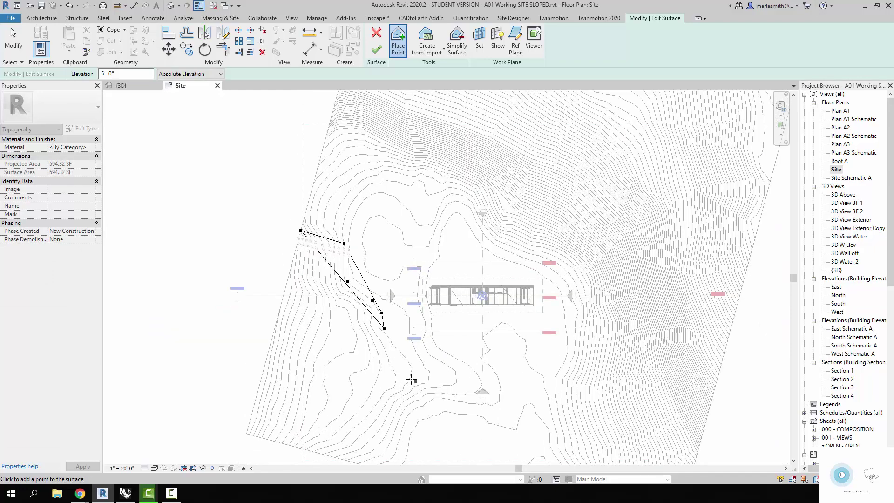
scroll(412, 380, up, 2)
click(391, 327)
click(414, 354)
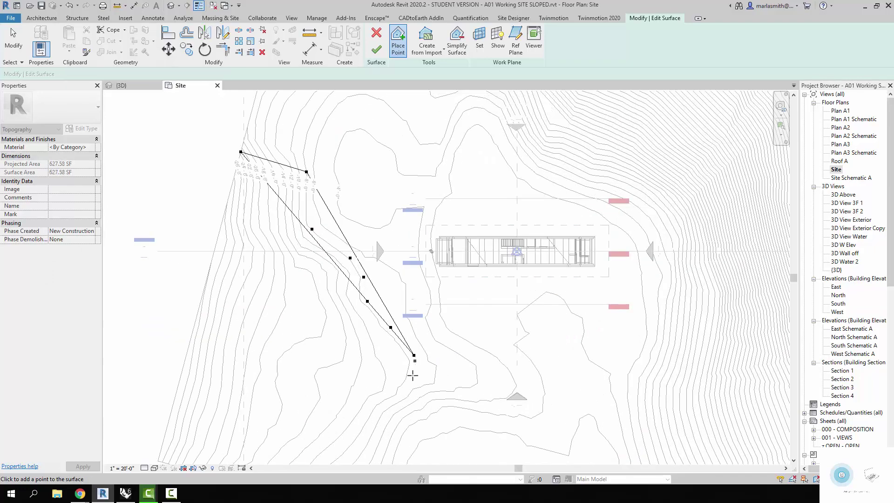
click(412, 378)
scroll(410, 372, down, 3)
scroll(368, 414, up, 2)
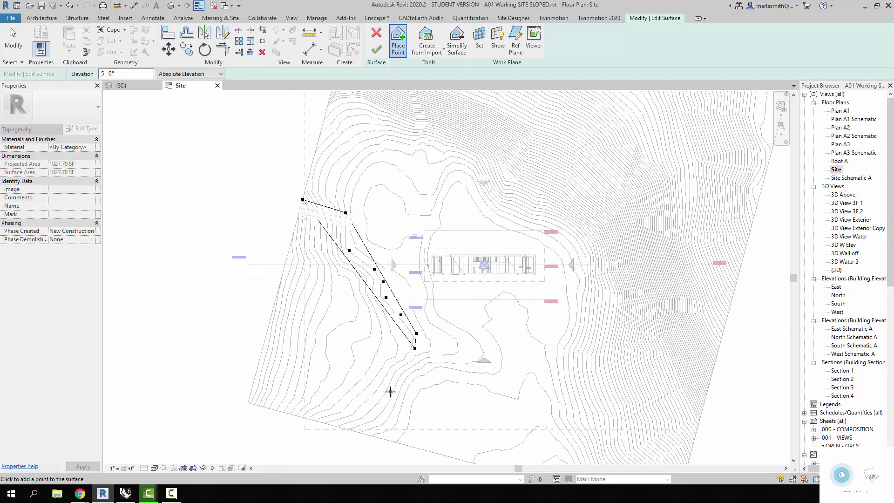
Continue placing 5' 0" surface points along the contour southwestward, ending on the site's southern boundary.
scroll(390, 392, up, 2)
click(423, 334)
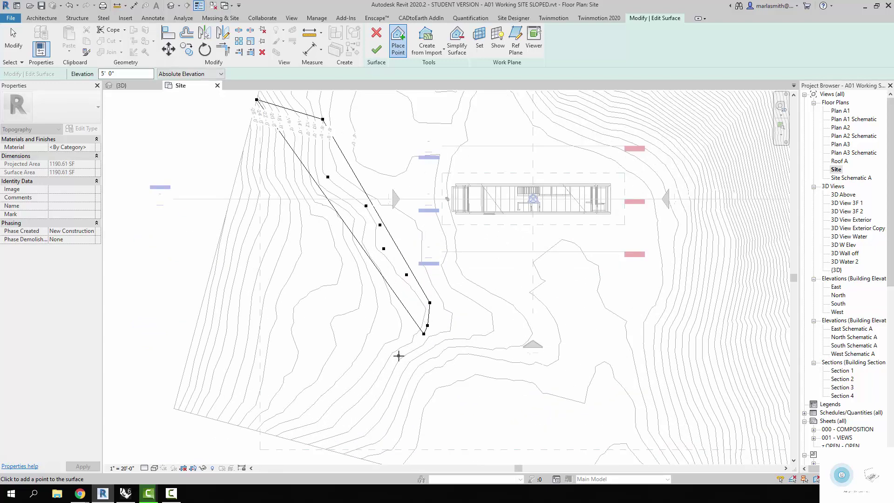
click(399, 355)
click(379, 383)
click(360, 407)
click(338, 428)
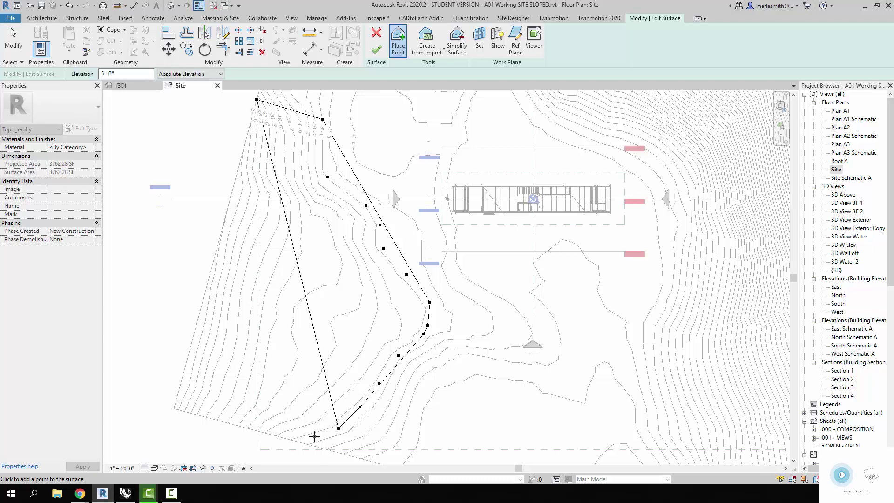
click(312, 438)
scroll(307, 440, up, 4)
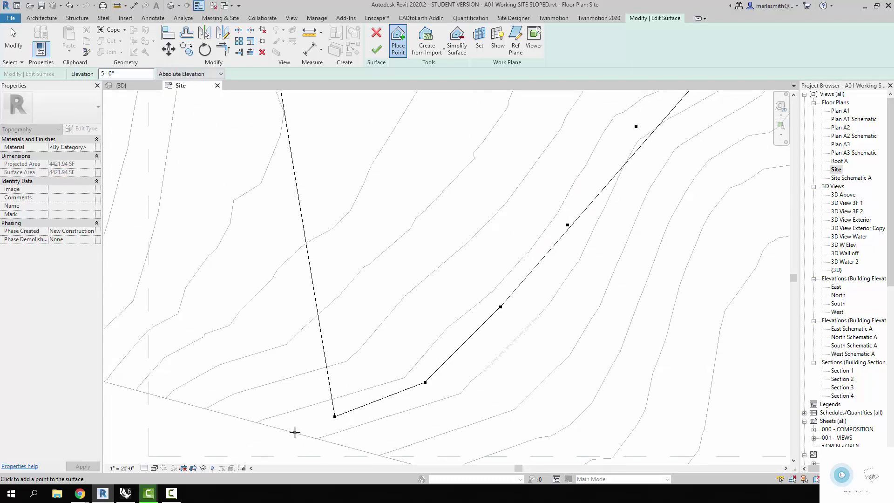
click(295, 432)
Add a 5' 0" surface point at the site's southwest corner and finish the toposurface.
scroll(368, 425, down, 5)
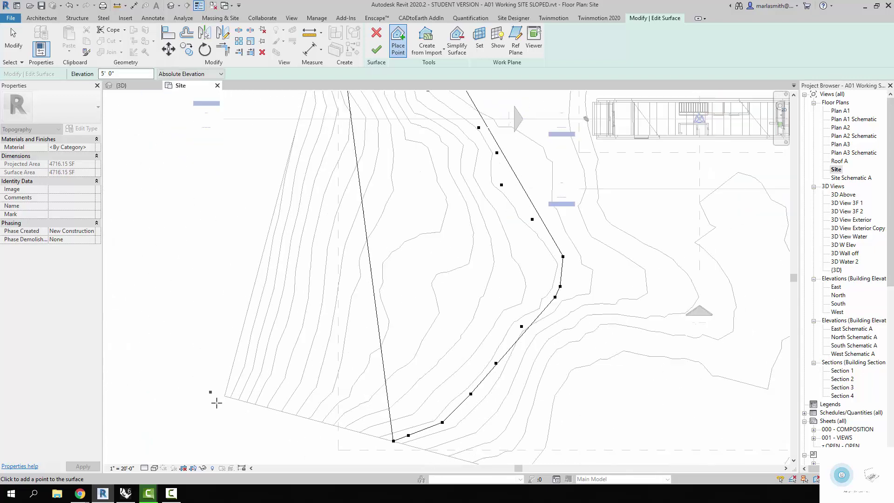
scroll(217, 403, up, 6)
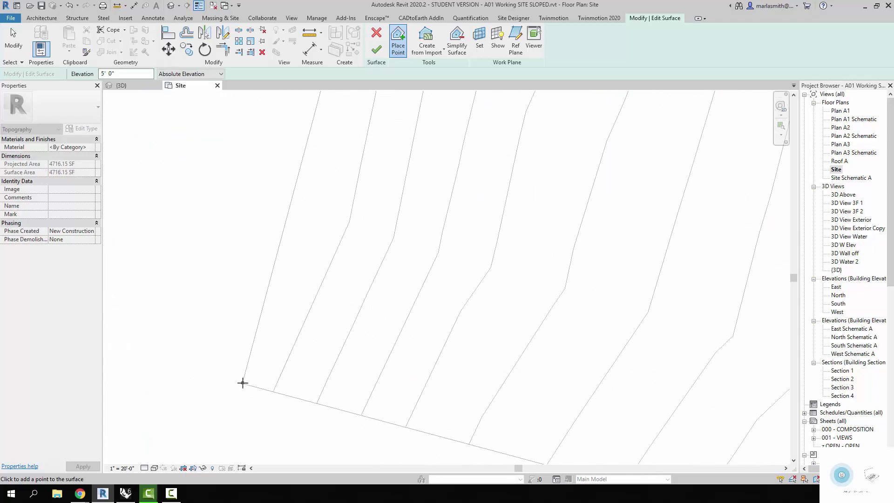
click(242, 383)
scroll(253, 402, down, 5)
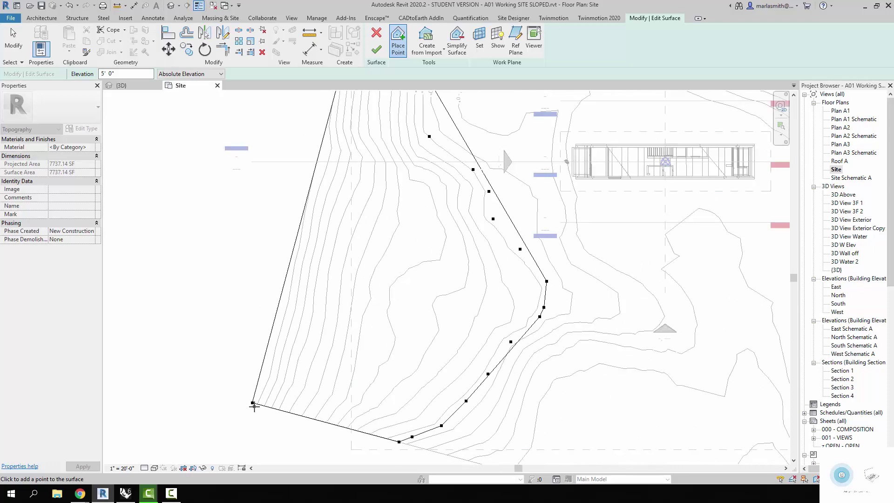
scroll(276, 195, up, 4)
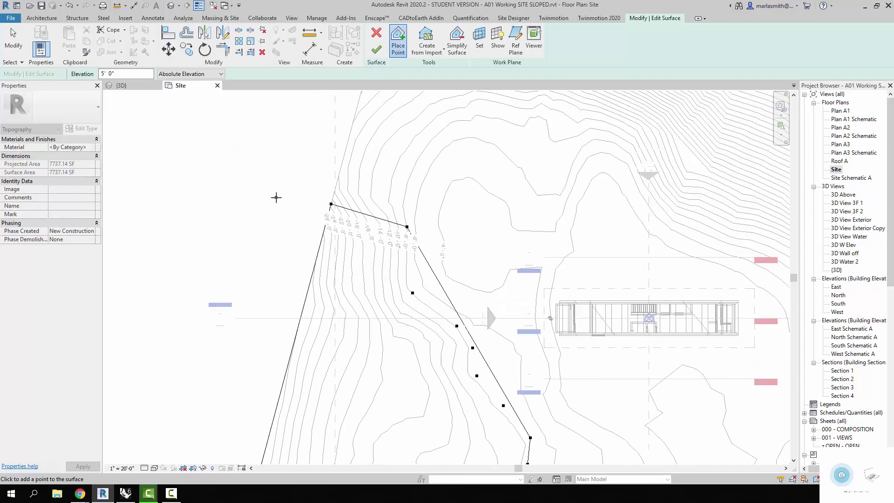
scroll(277, 197, down, 3)
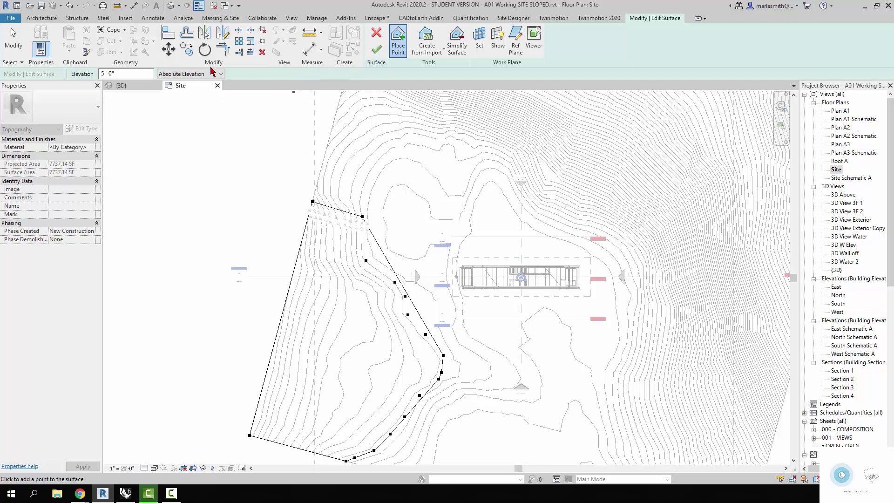
click(376, 50)
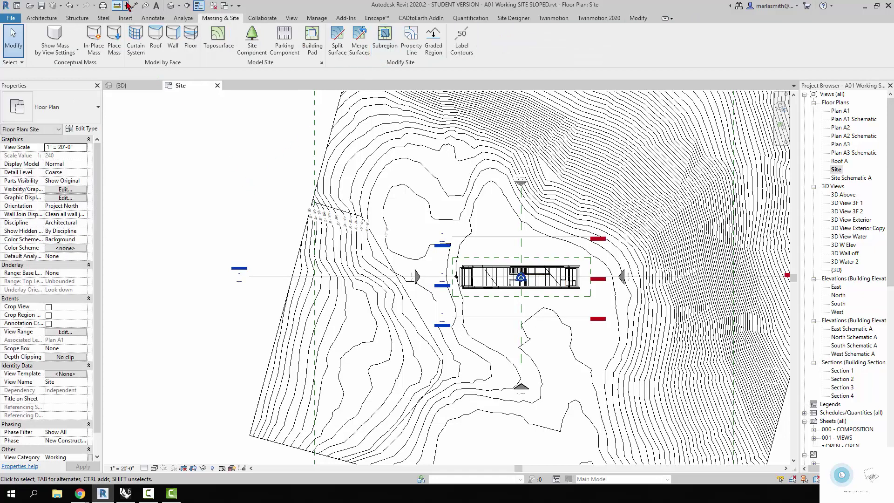
Inspect the new toposurface in the 3D view and open it for surface editing, ready for selecting its points.
click(168, 7)
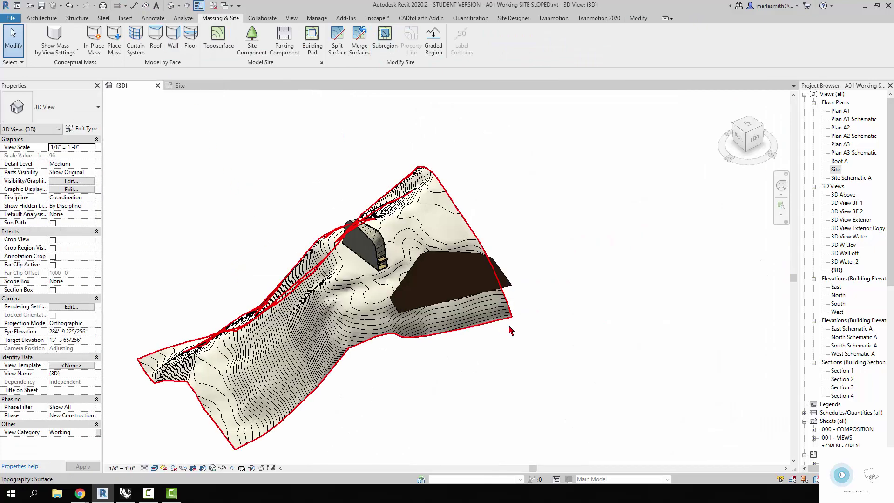
shift+middle_drag(546, 331, 401, 399)
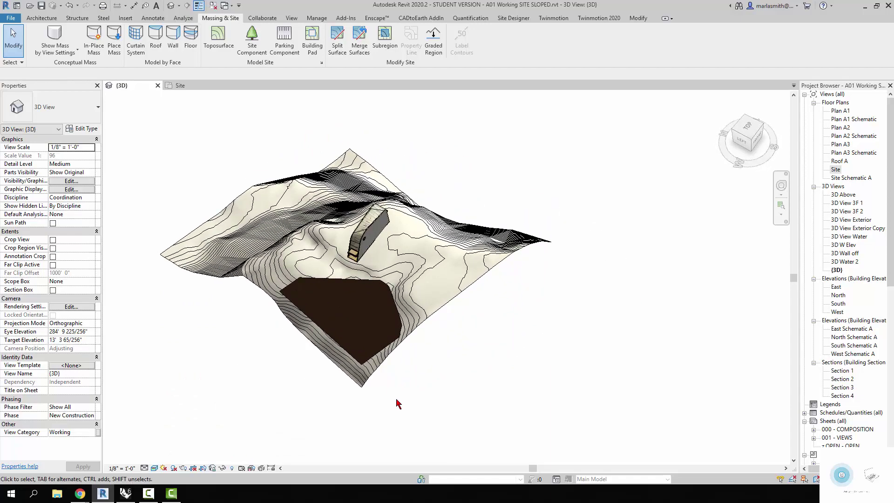
scroll(405, 391, up, 2)
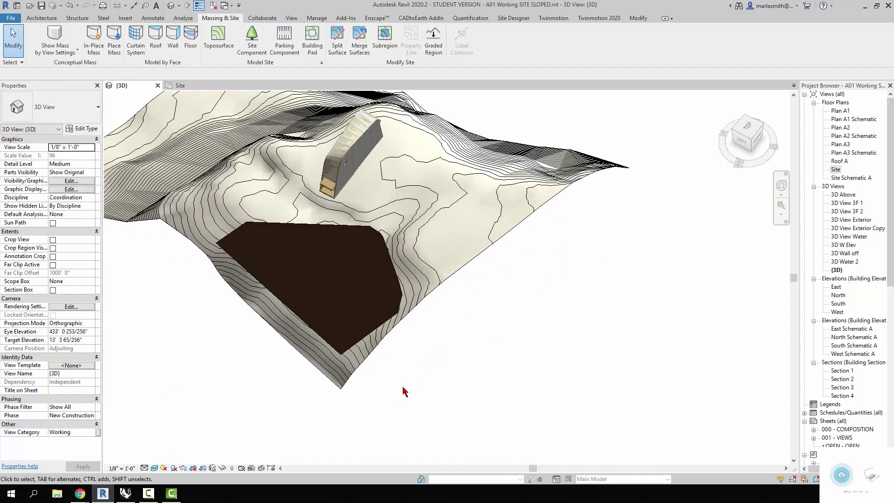
click(363, 344)
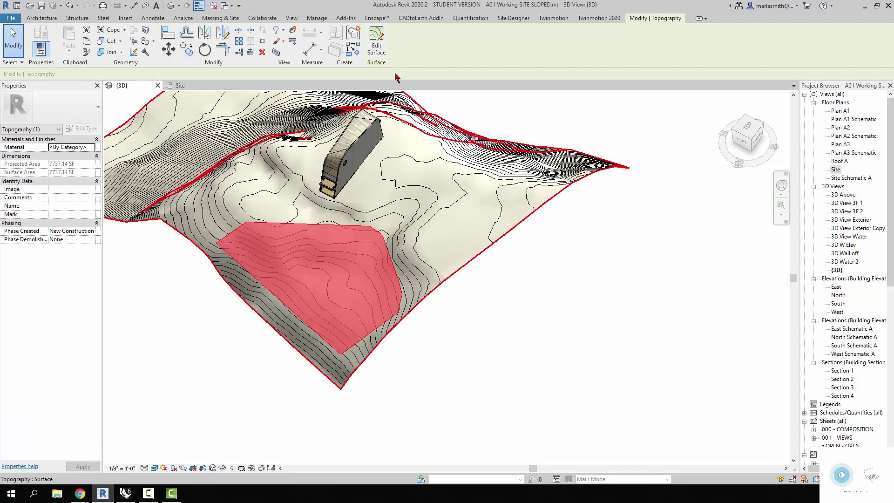
click(378, 46)
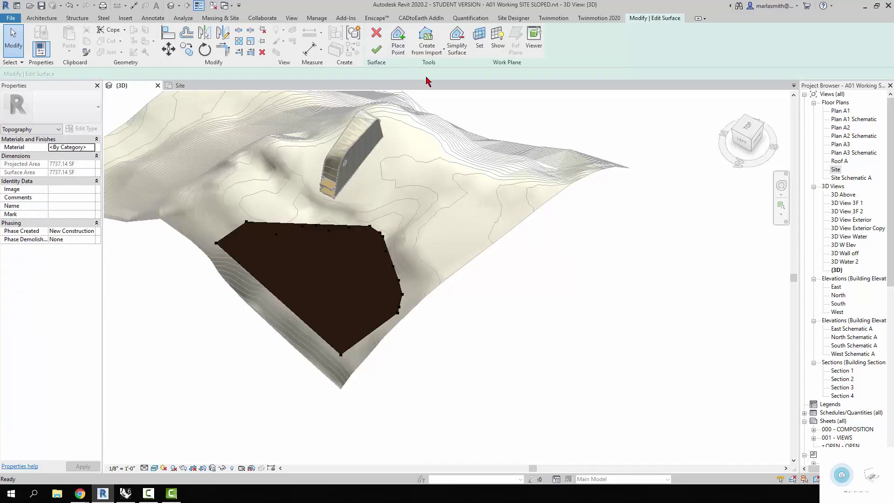
click(398, 47)
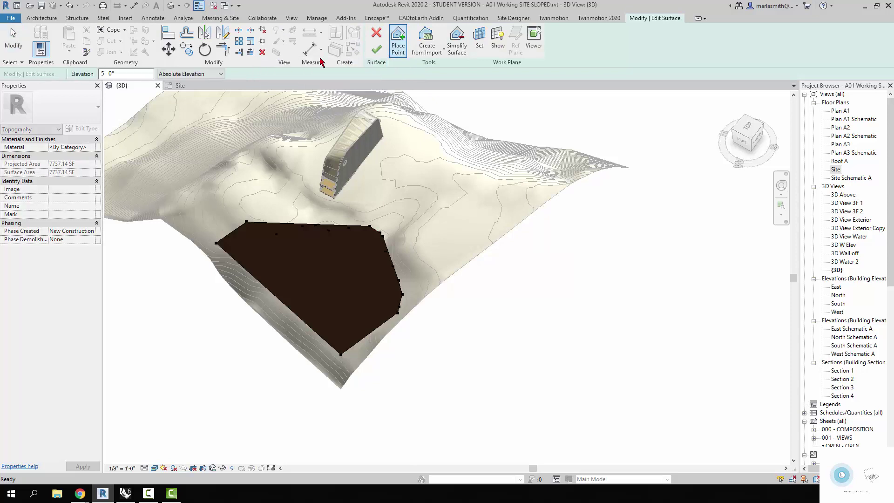
click(12, 49)
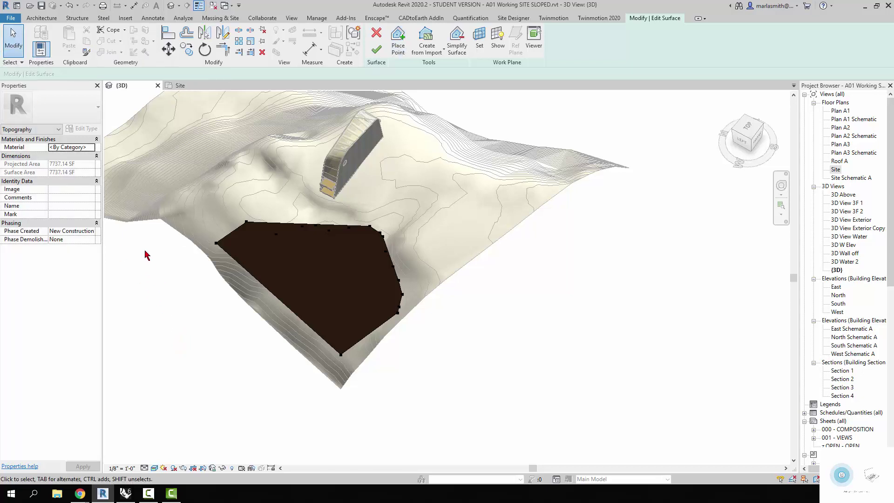
Set the elevation of all the toposurface's points to -8' 0" and check how the surface meets the terrain.
drag(142, 169, 470, 420)
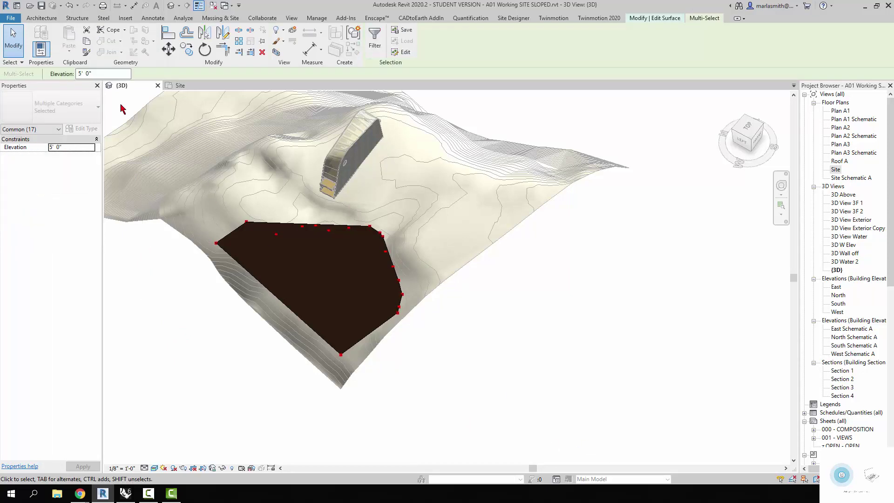
click(115, 75)
text(-8)
key(Return)
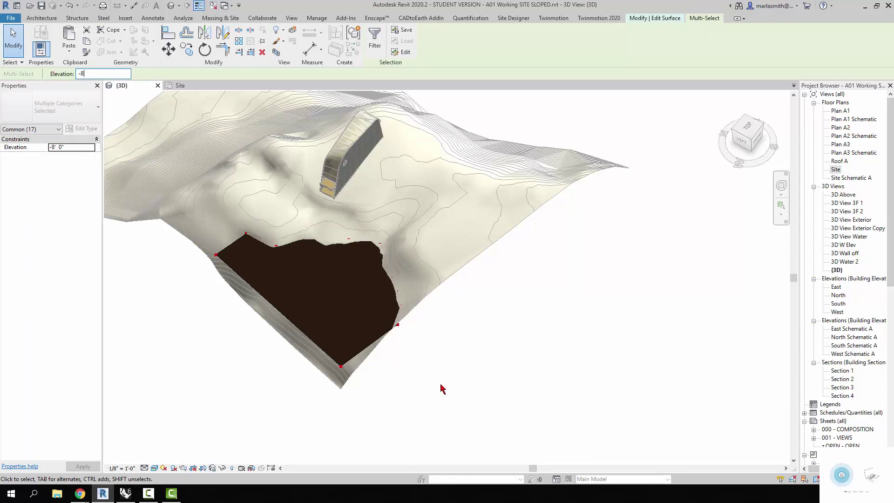
click(476, 371)
shift+middle_drag(478, 361, 664, 251)
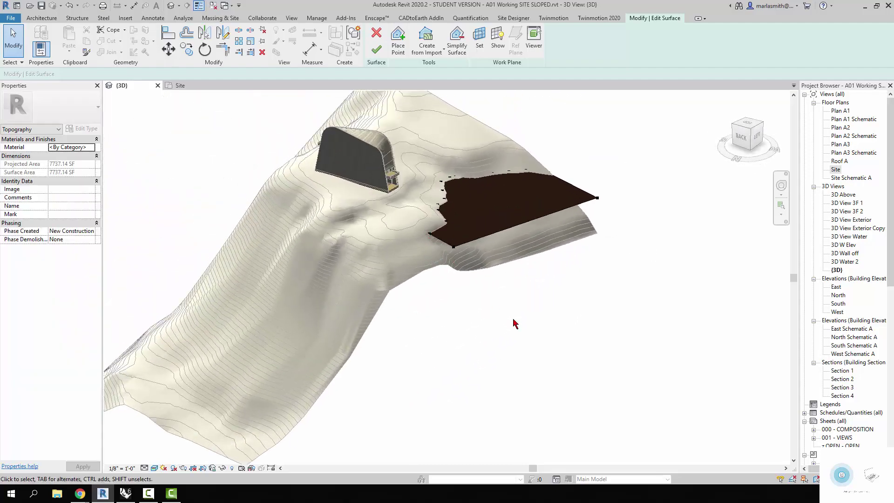
shift+middle_drag(515, 323, 386, 419)
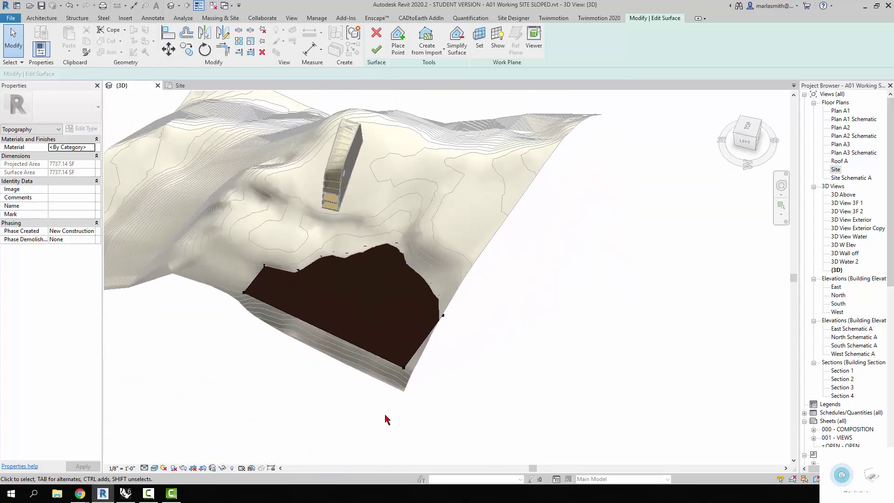
In the Site plan, add two surface points at -8' 0" absolute elevation beyond the surface's northern edge, and finish editing.
double_click(835, 170)
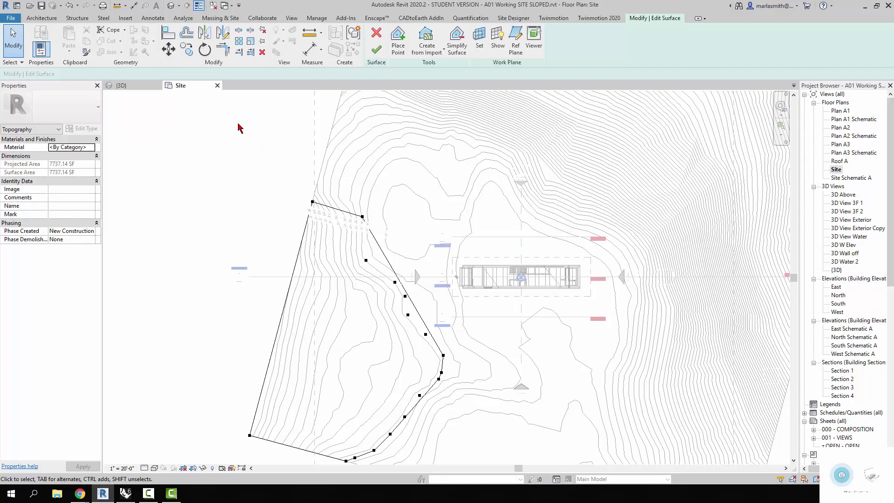
click(398, 40)
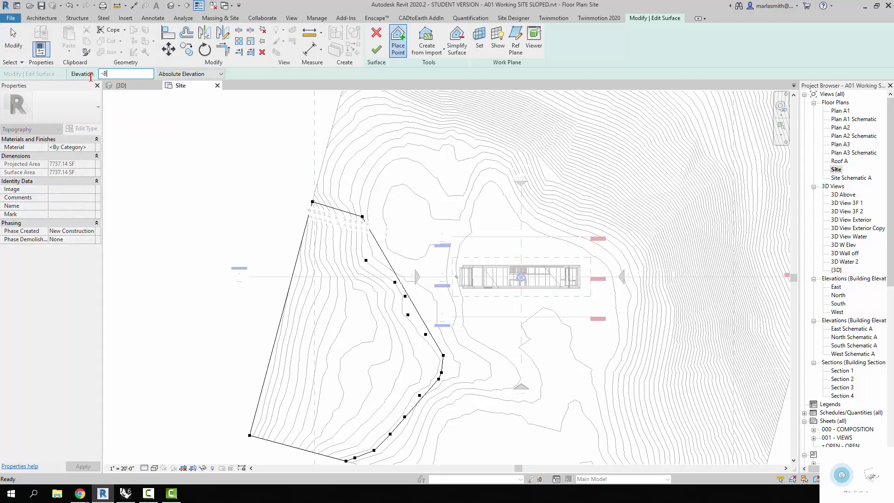
scroll(347, 198, up, 5)
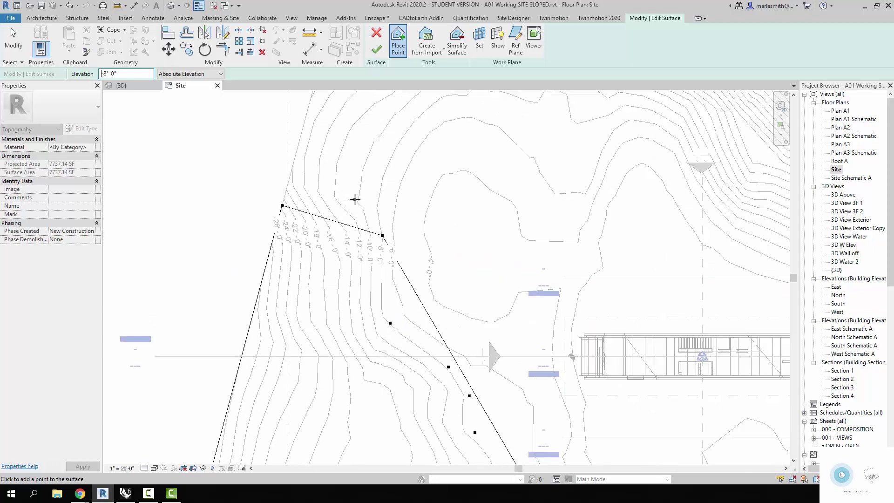
click(355, 200)
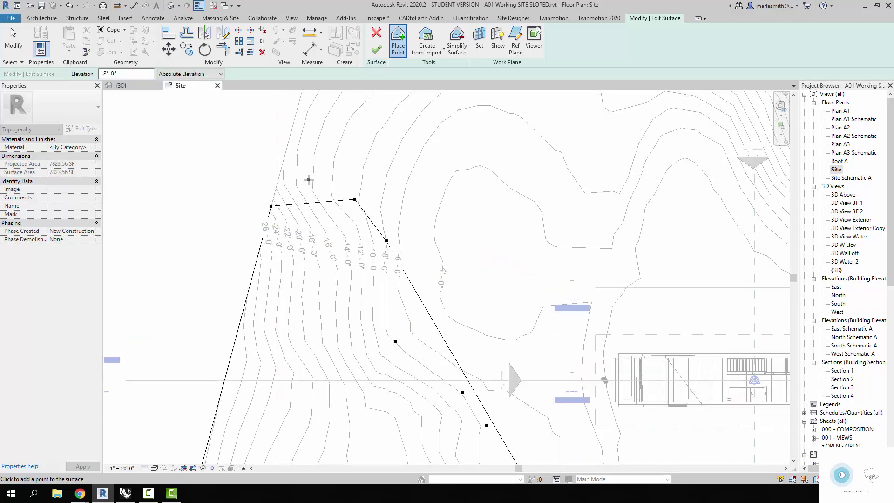
click(308, 185)
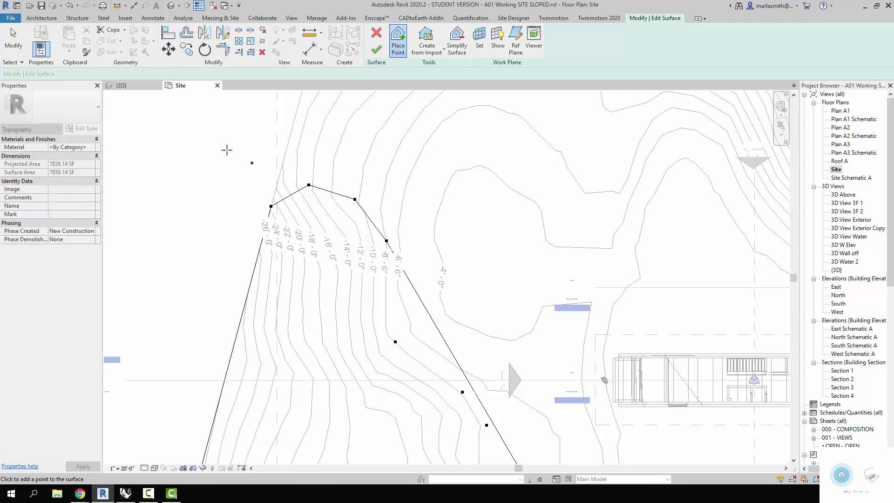
click(376, 49)
scroll(228, 185, down, 3)
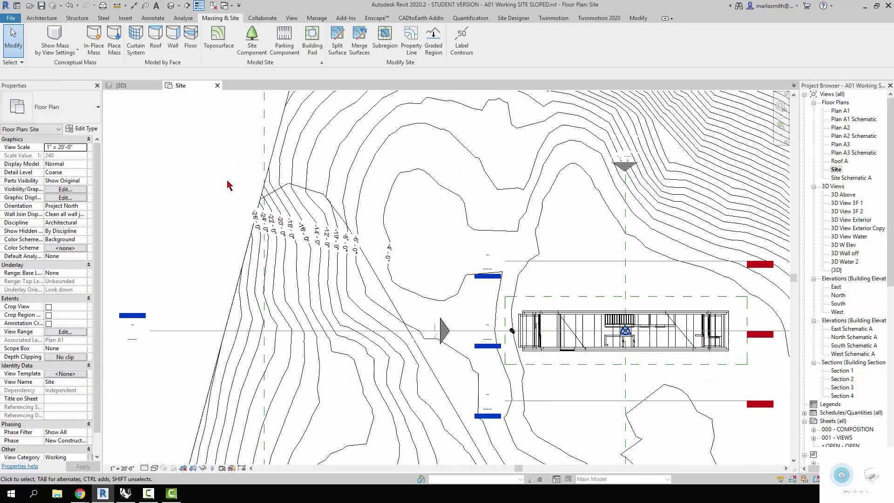
Assign the Site - Water material to the new toposurface, with its shading using the render appearance, and view it in 3D.
click(172, 6)
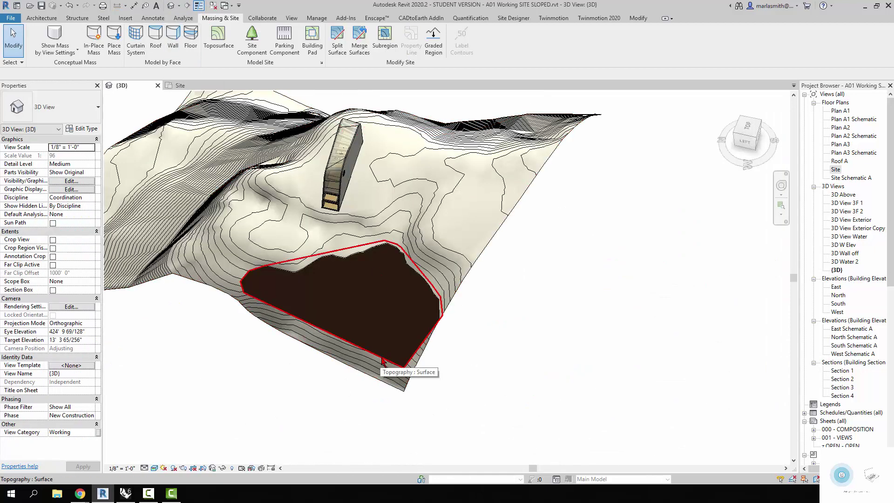
click(394, 355)
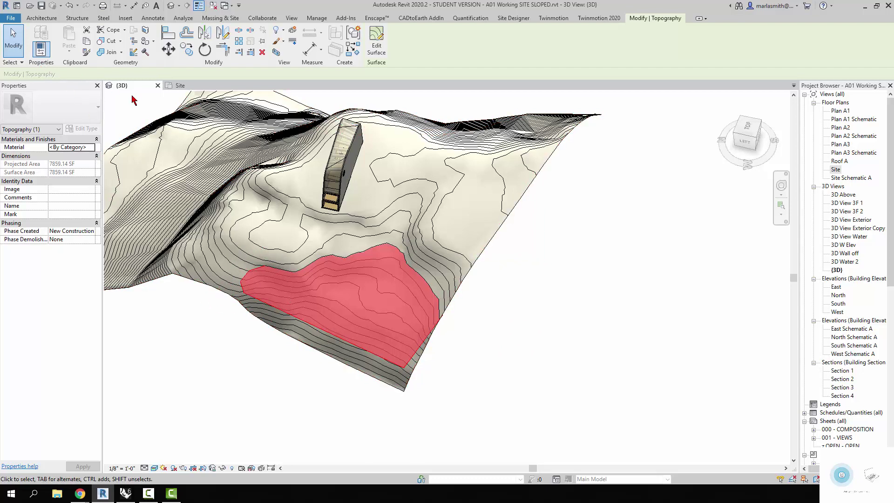
click(93, 147)
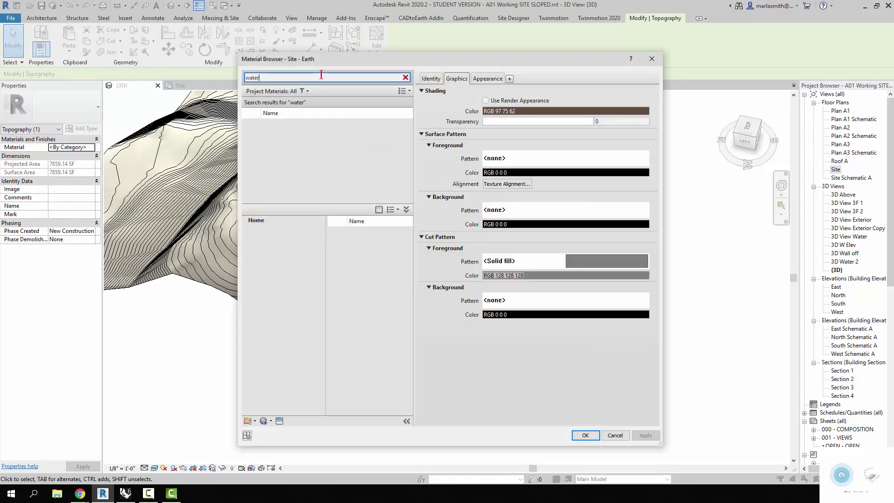
click(299, 153)
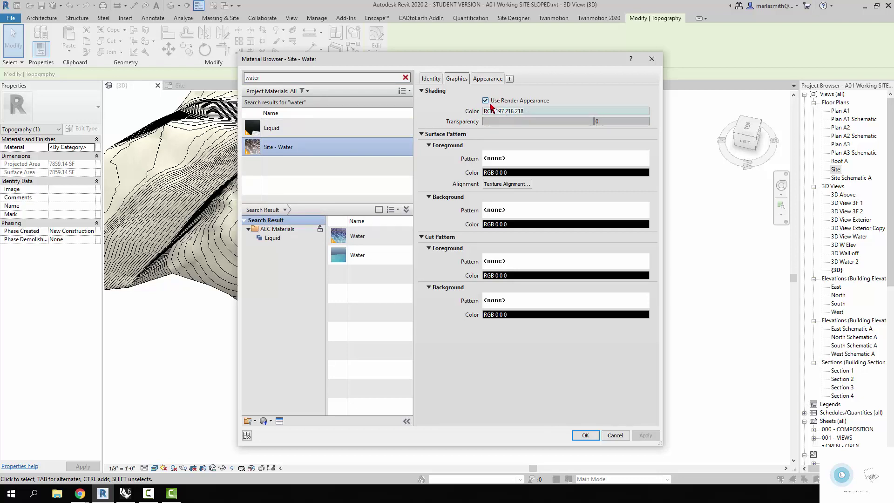
click(495, 79)
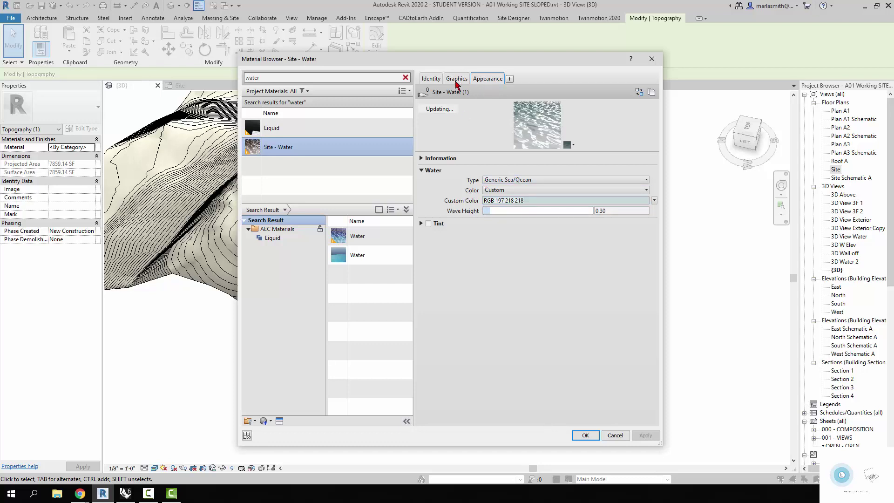
click(456, 79)
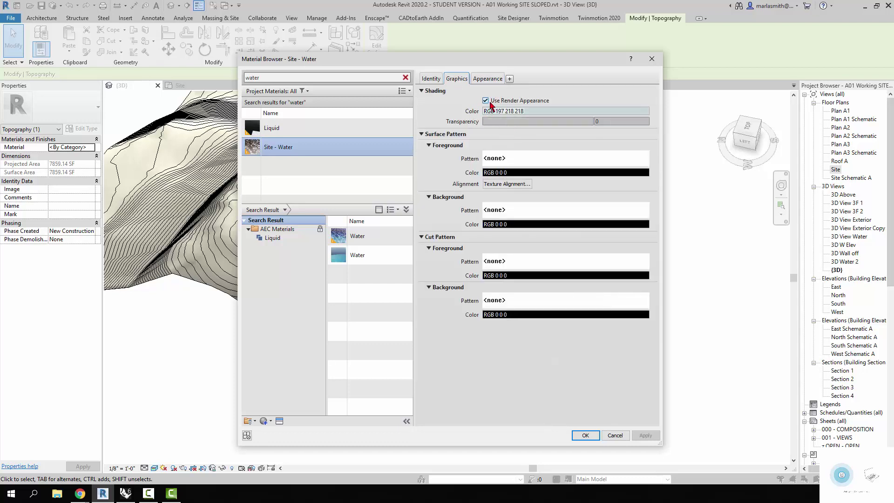
click(585, 435)
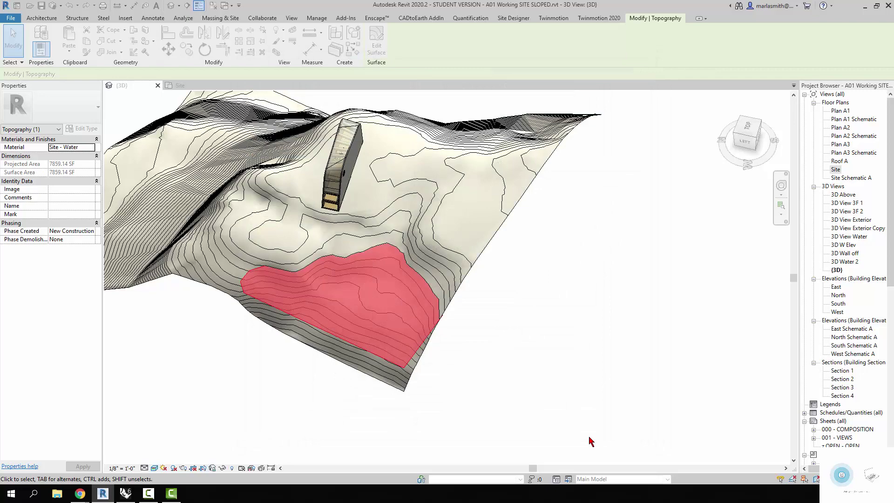
click(524, 398)
shift+middle_drag(491, 389, 579, 363)
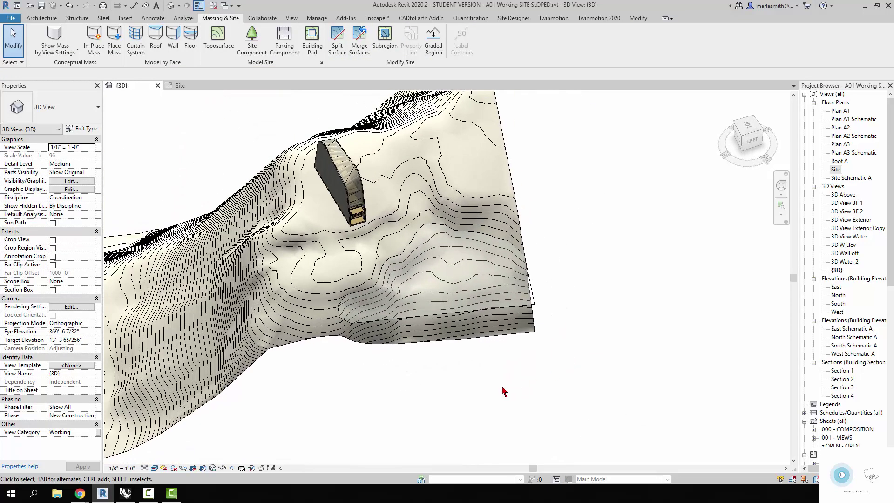